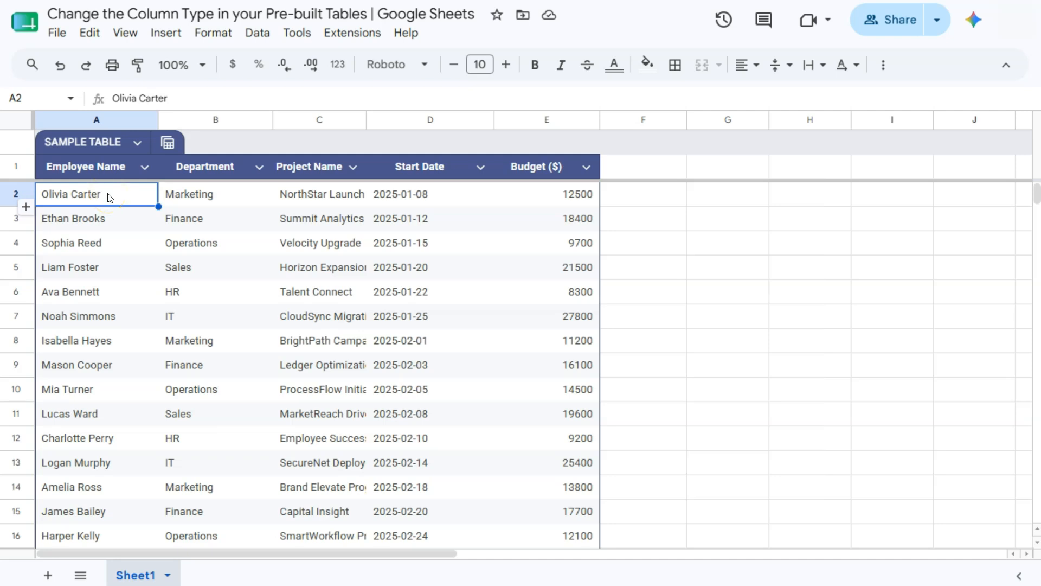
# Examine the column types available for the Employee Name column, including the smart chip types, without applying one.
pyautogui.click(112, 194)
pyautogui.click(114, 176)
pyautogui.click(144, 170)
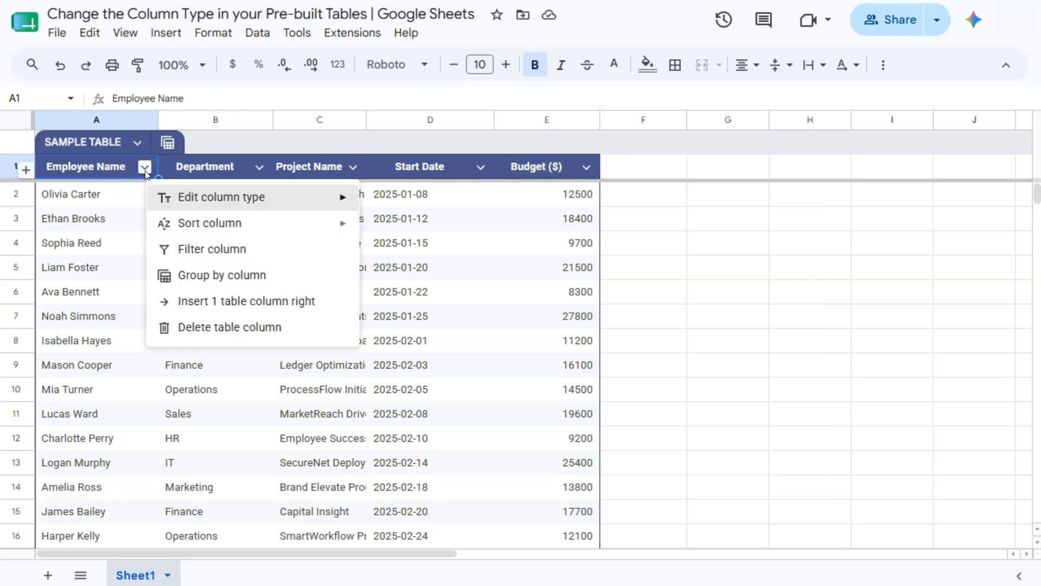
pyautogui.click(204, 202)
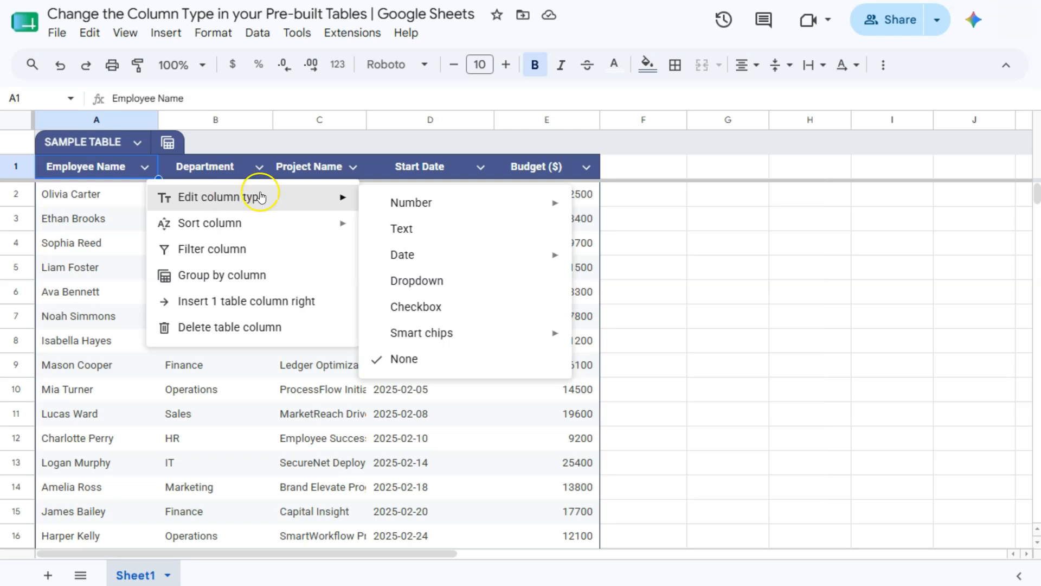
pyautogui.moveTo(500, 203)
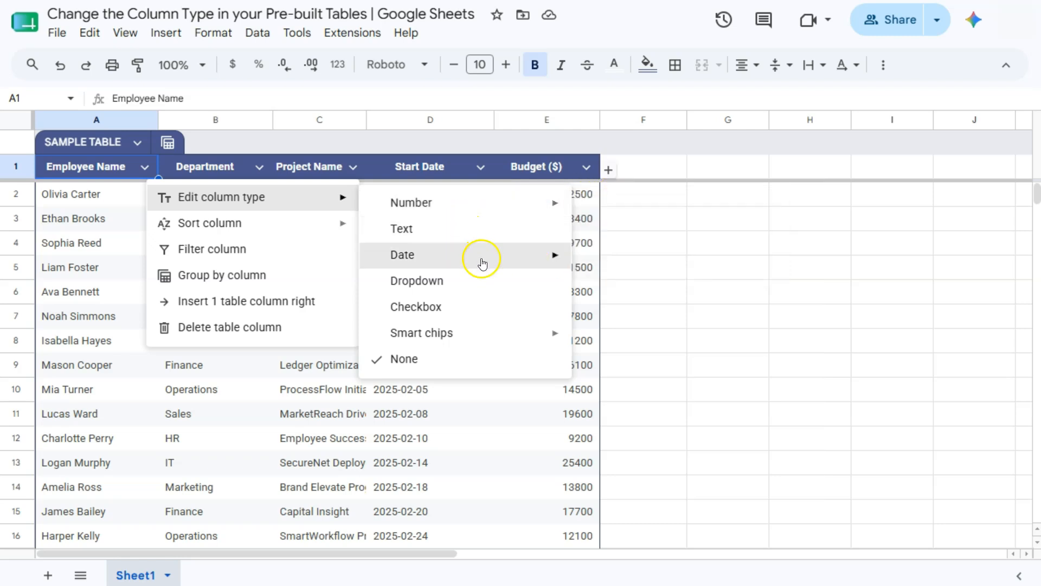
pyautogui.moveTo(481, 259)
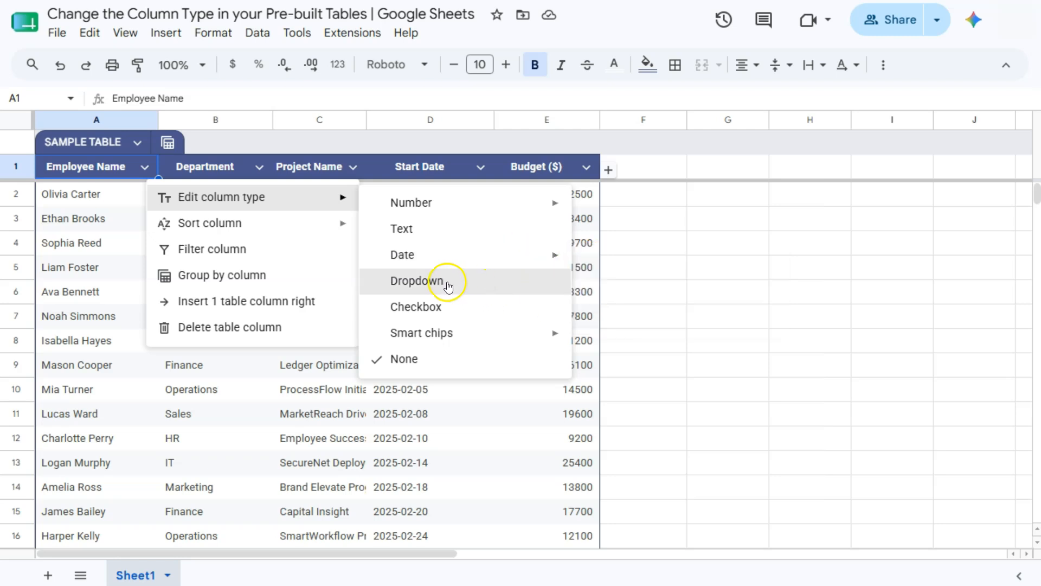
pyautogui.moveTo(448, 327)
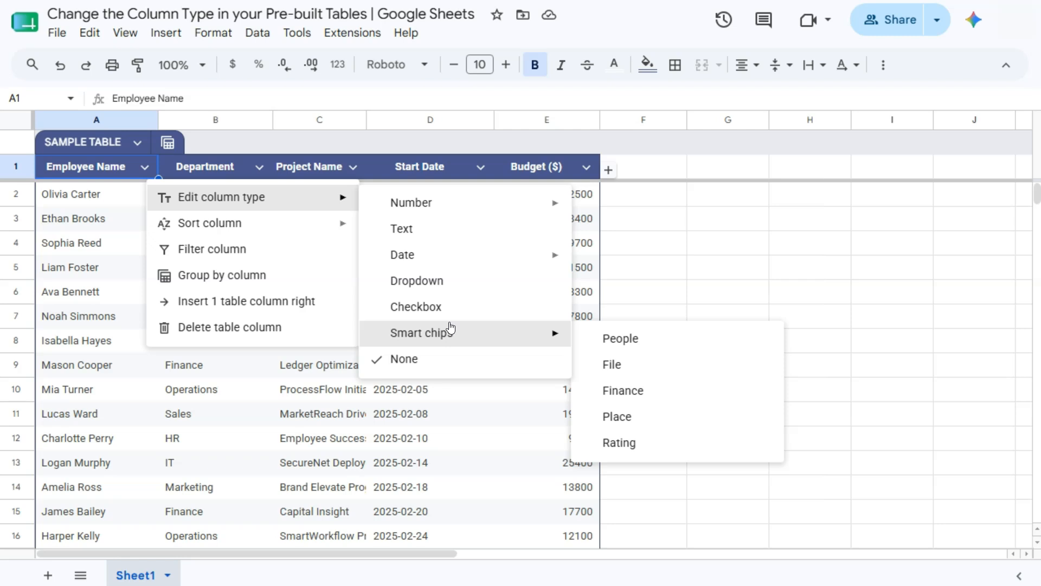
pyautogui.click(379, 228)
# Change the Department column's type to Dropdown.
pyautogui.click(213, 166)
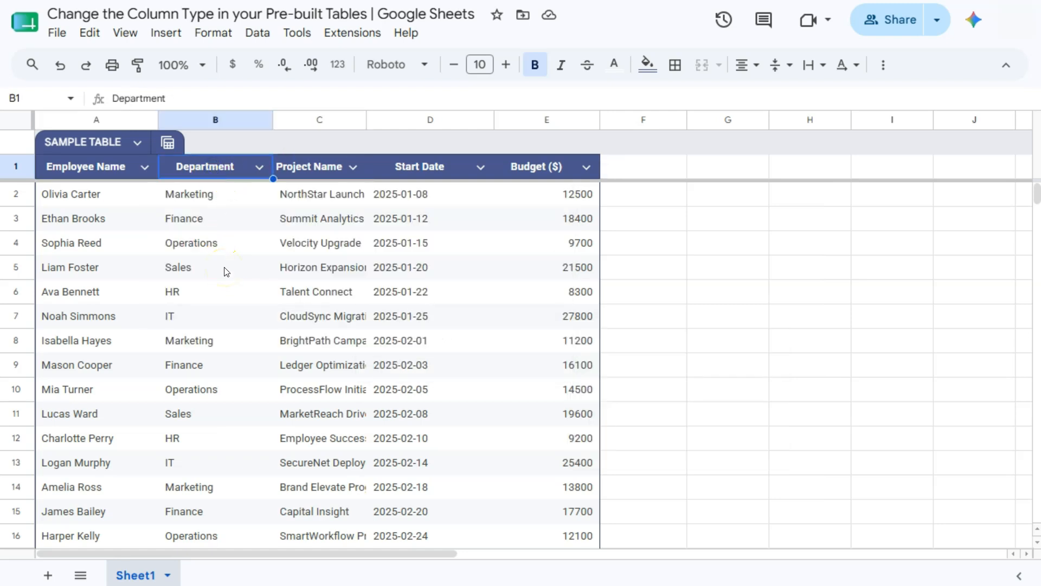
pyautogui.scroll(-3, 226, 272)
pyautogui.scroll(-1, 226, 271)
pyautogui.scroll(4, 224, 271)
pyautogui.click(258, 167)
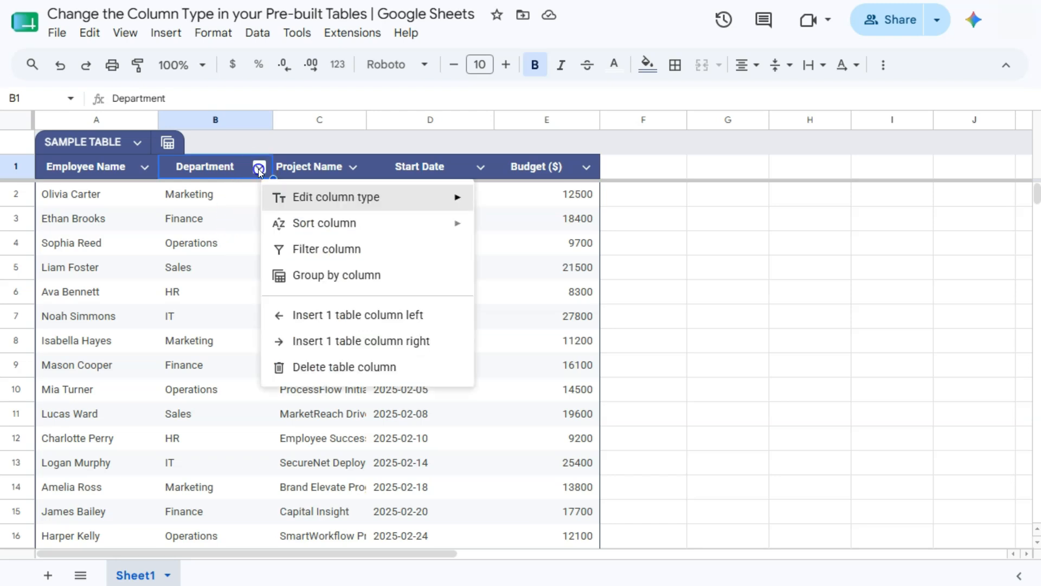
pyautogui.click(322, 197)
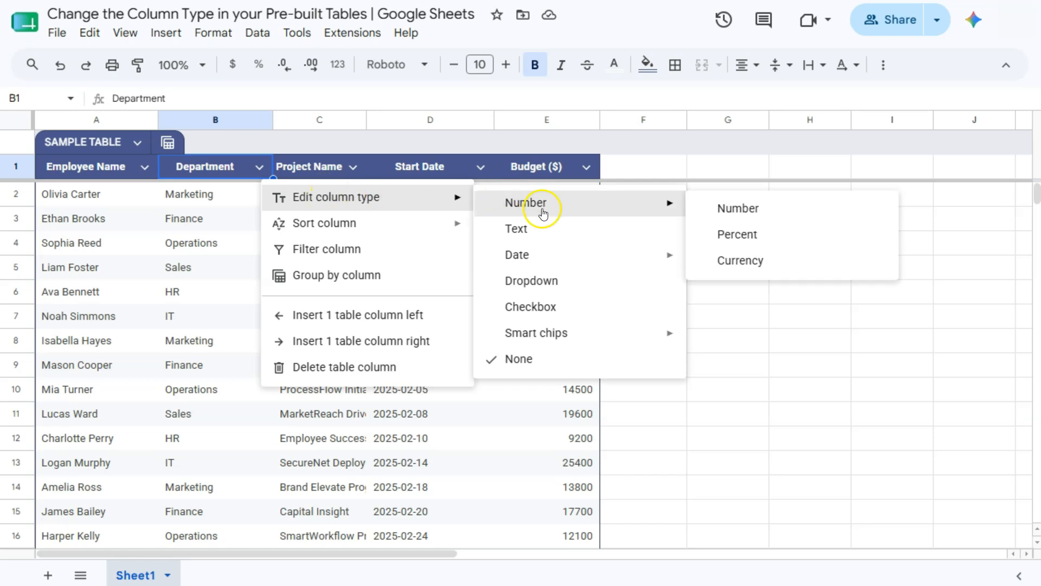
pyautogui.click(539, 281)
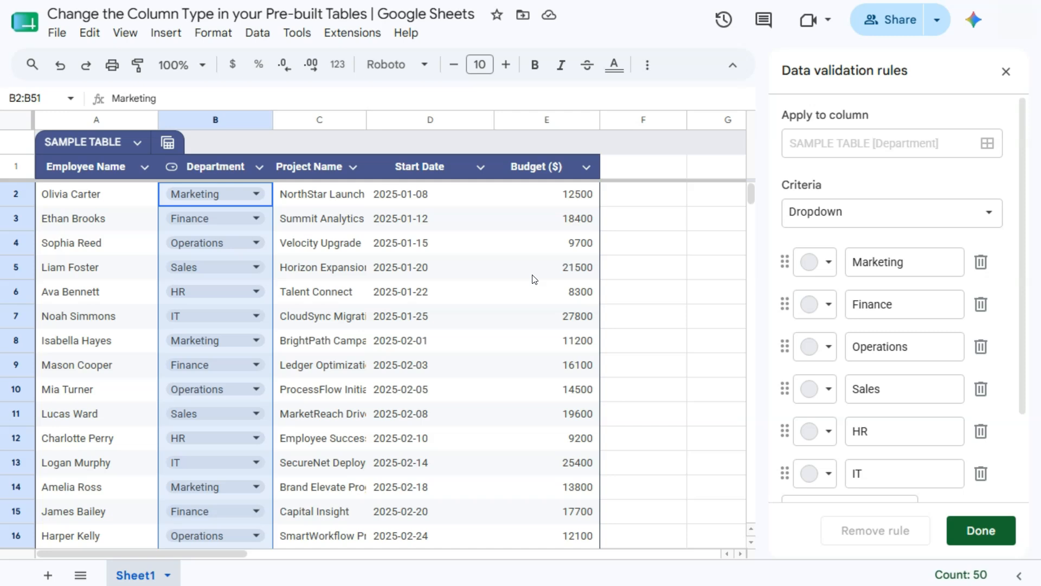
# Review the department choices in B2 and the Department column's dropdown rules, and accept the rules as they are.
pyautogui.click(320, 194)
pyautogui.click(254, 194)
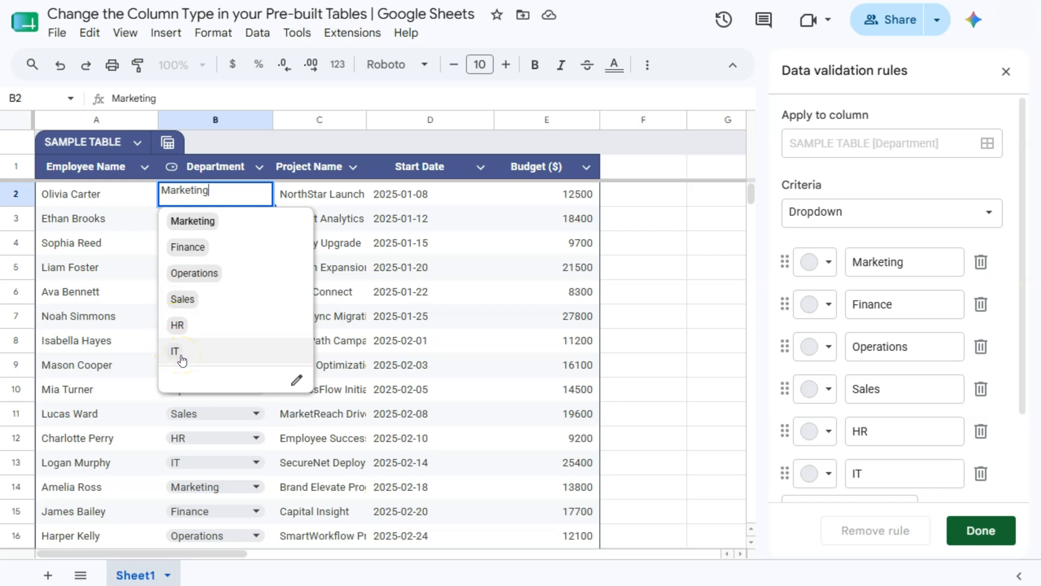
pyautogui.click(192, 330)
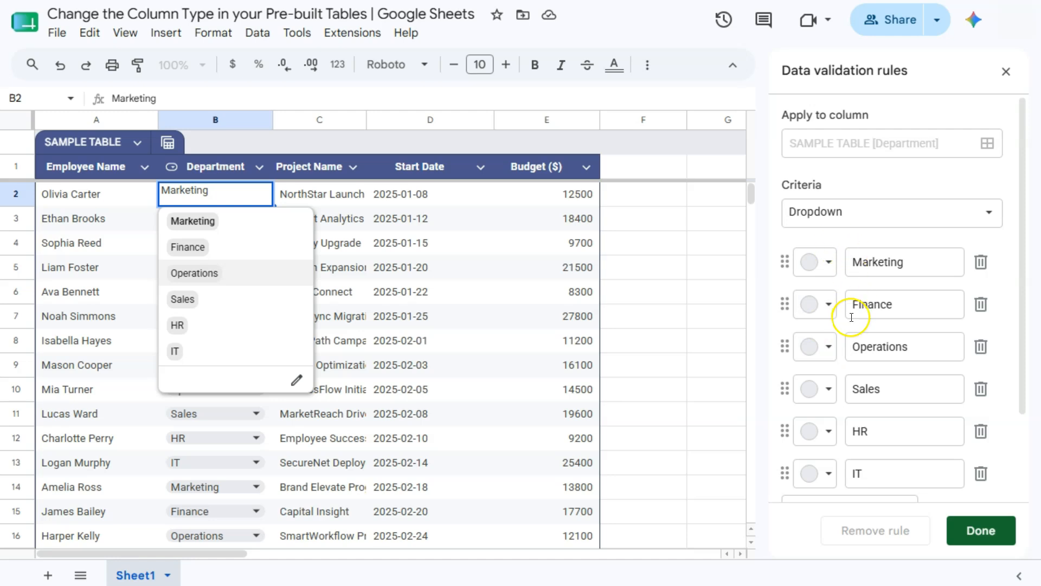
pyautogui.scroll(-2, 851, 249)
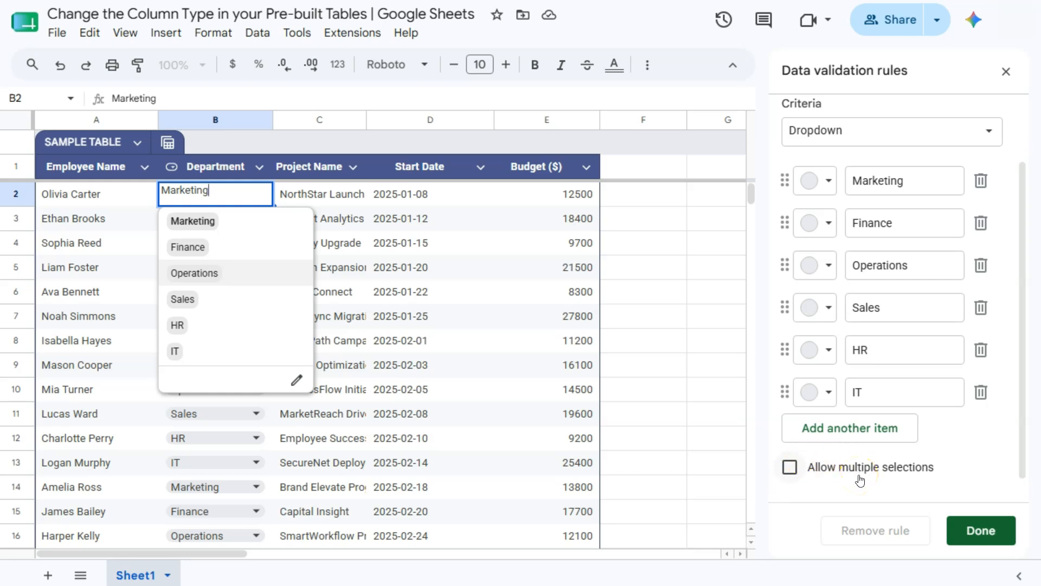
pyautogui.click(979, 531)
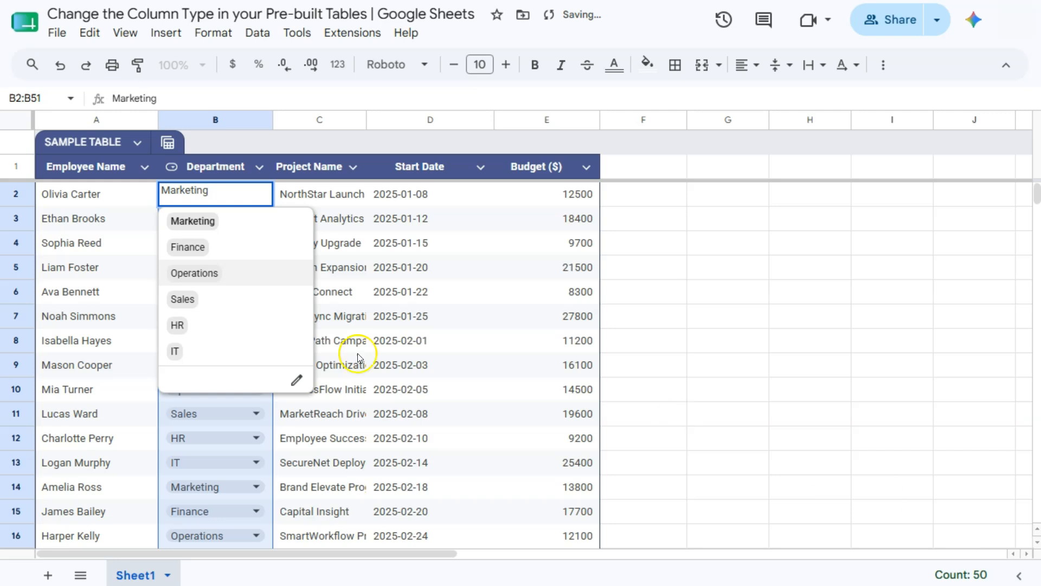
pyautogui.click(301, 195)
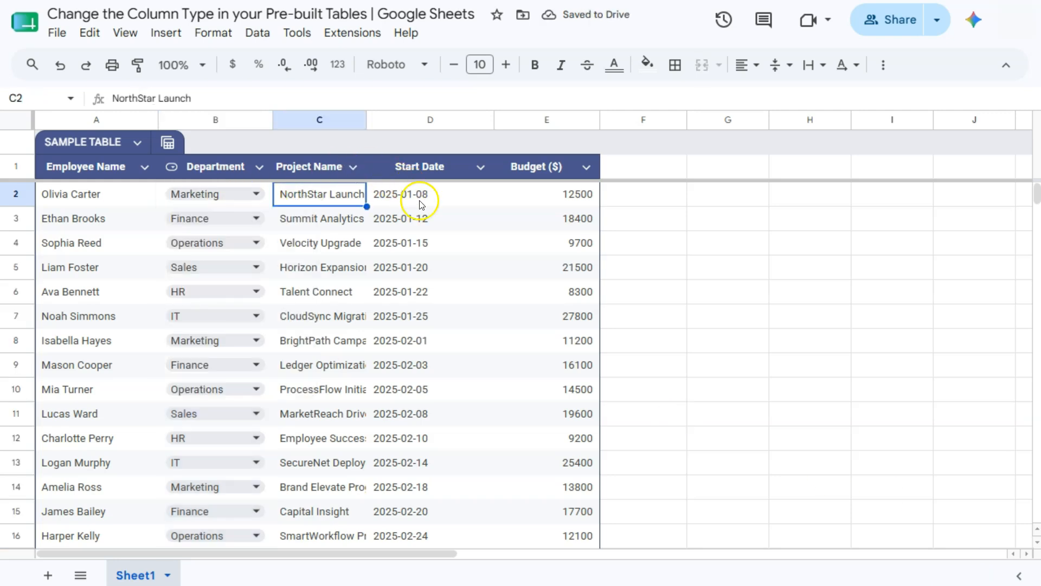
# Set the department in B2 to Operations from its dropdown choices.
pyautogui.click(438, 205)
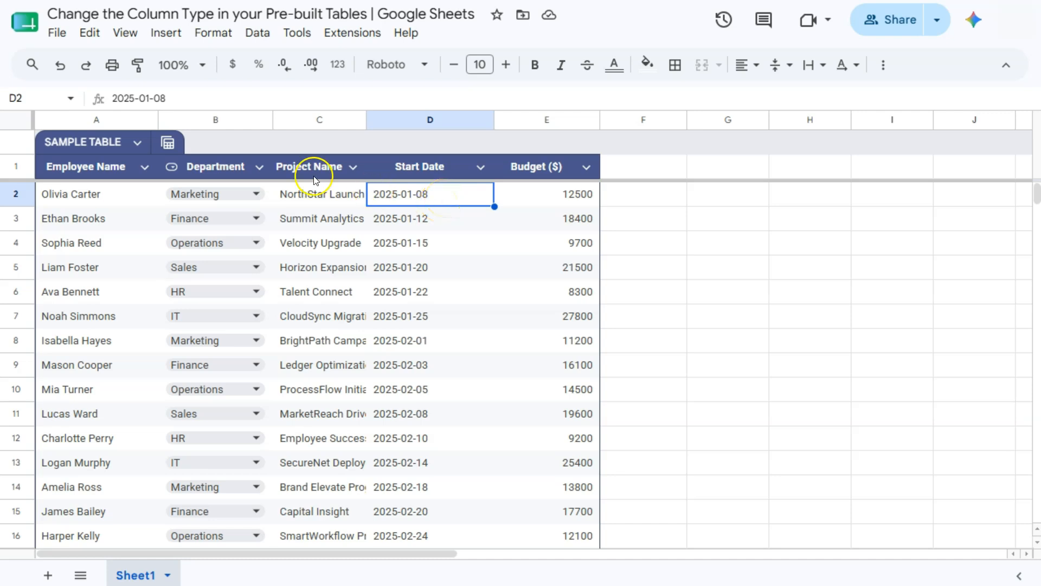
pyautogui.click(239, 193)
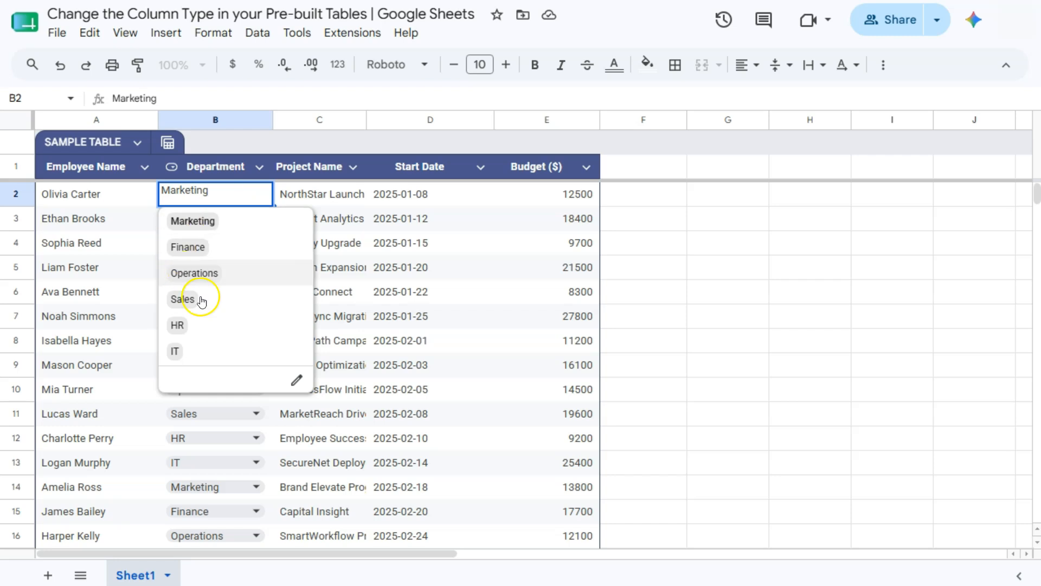
pyautogui.click(208, 273)
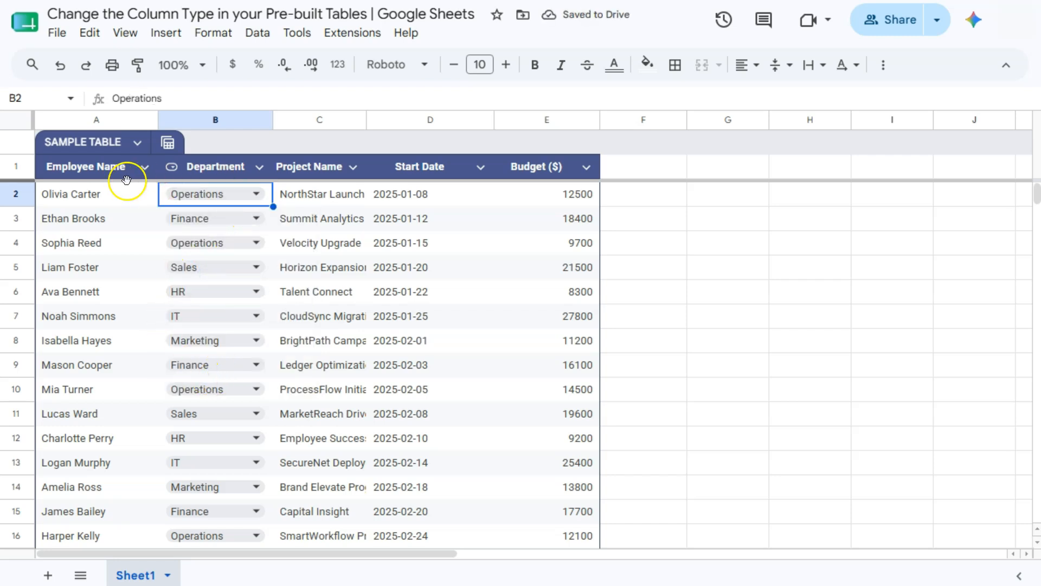
# Change the Start Date column's type to Date, using the plain Date format.
pyautogui.doubleClick(447, 192)
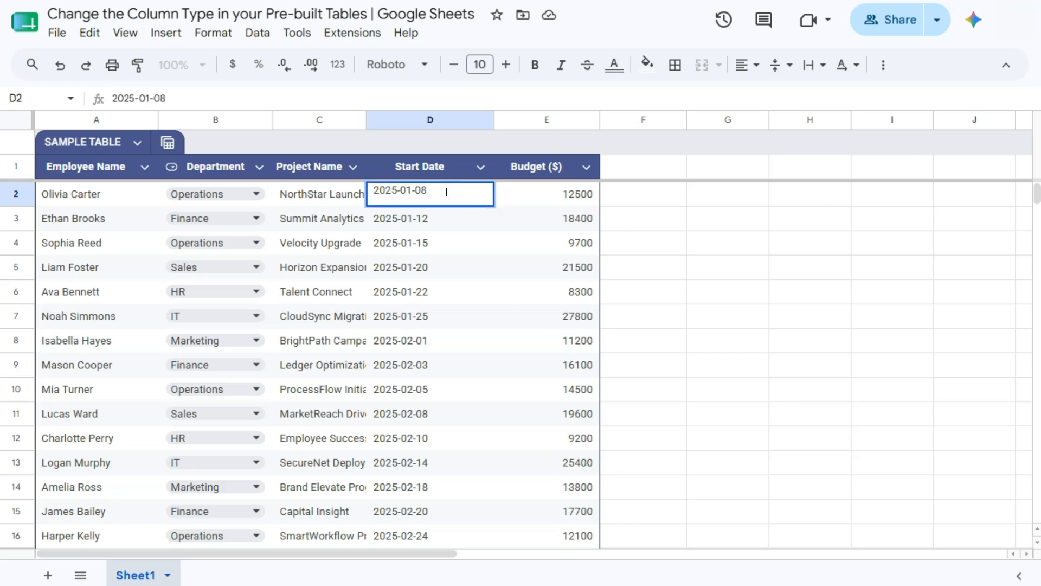
pyautogui.click(467, 187)
pyautogui.click(481, 166)
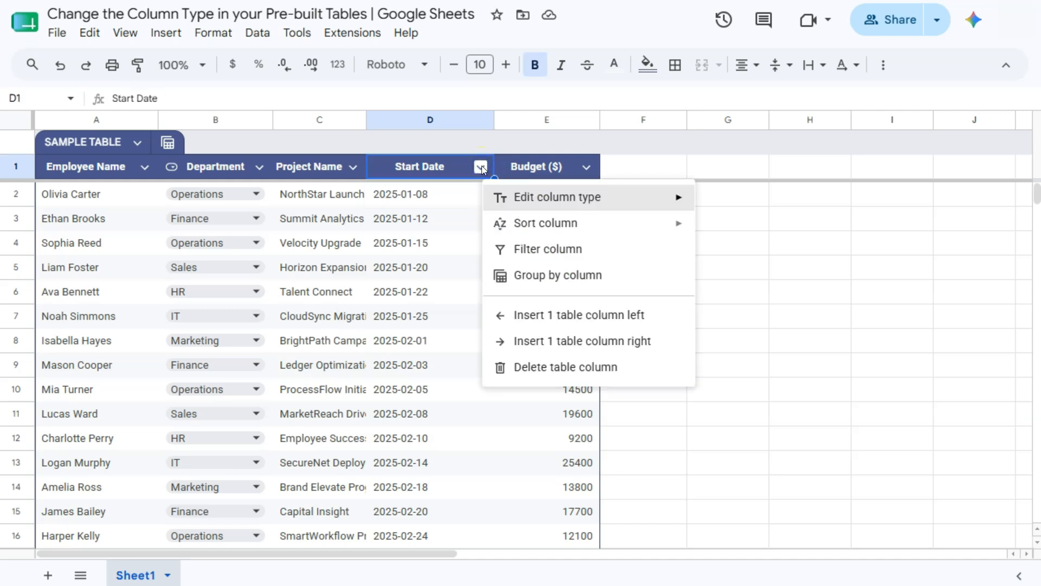
pyautogui.click(529, 197)
pyautogui.moveTo(756, 260)
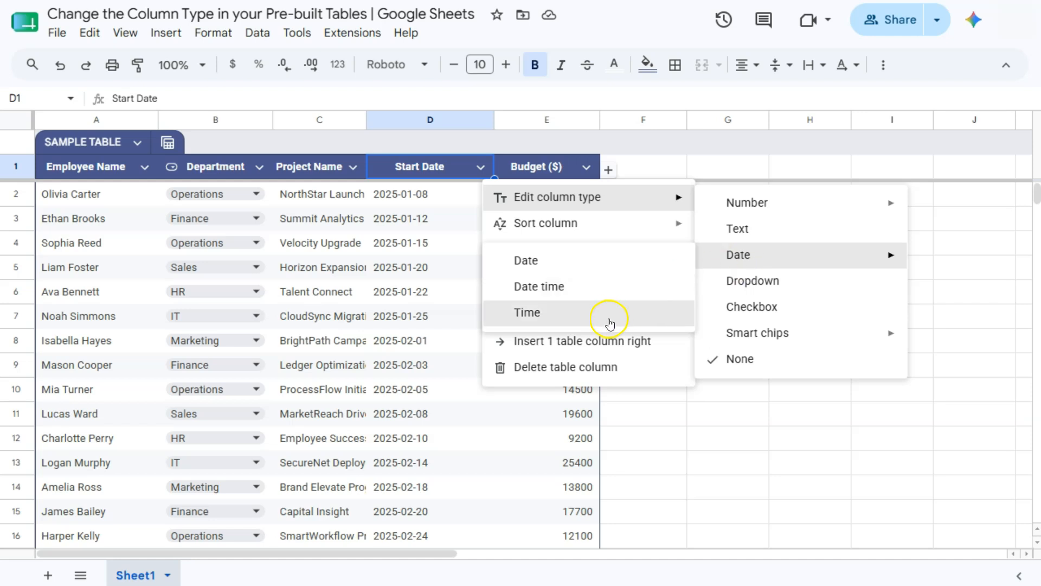
pyautogui.click(550, 265)
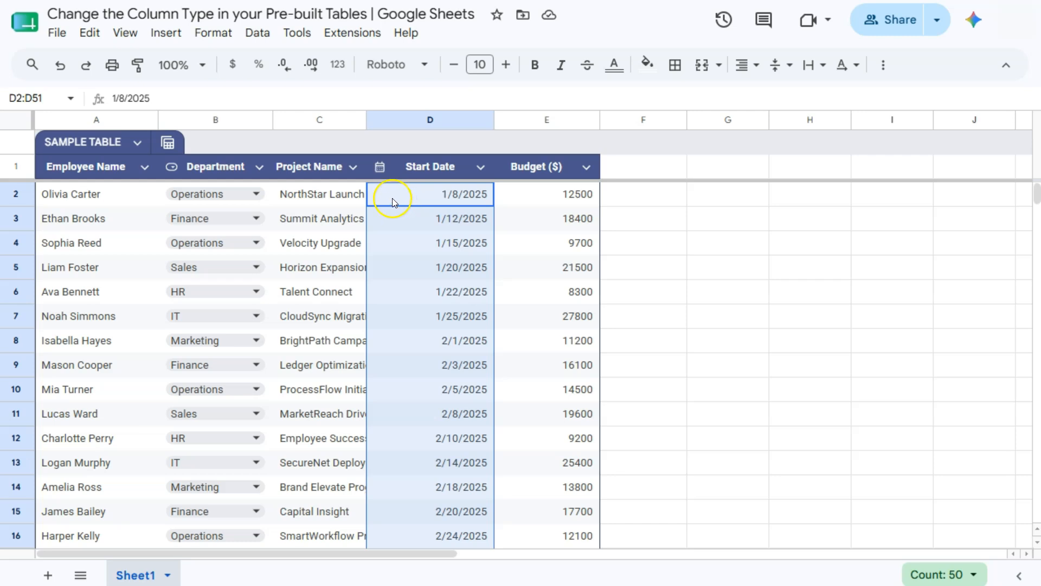
# Pick January 10, 2025 as the start date in D2 and January 21, 2025 in D3 from the calendar.
pyautogui.click(463, 196)
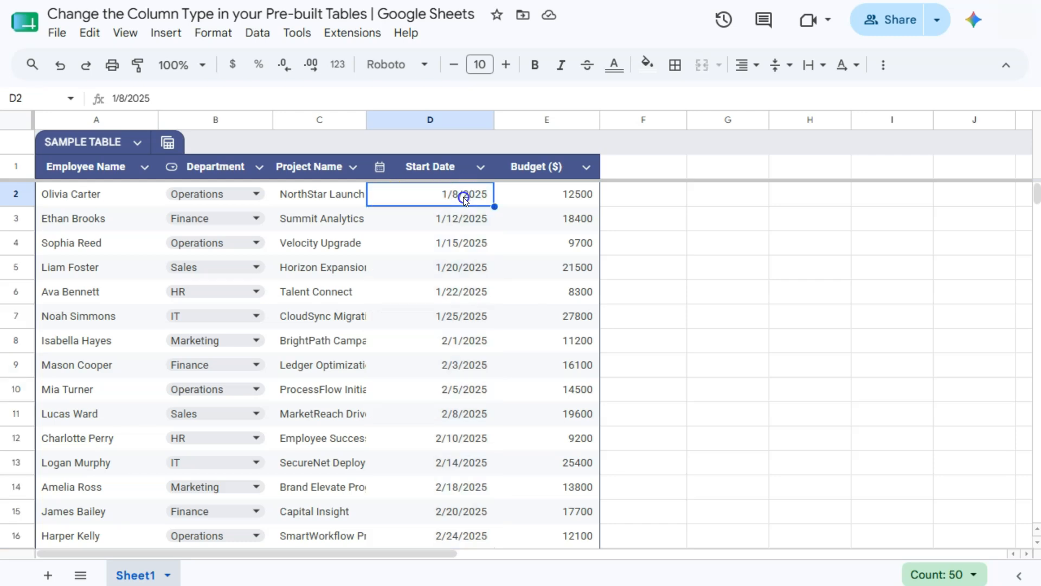
pyautogui.doubleClick(464, 198)
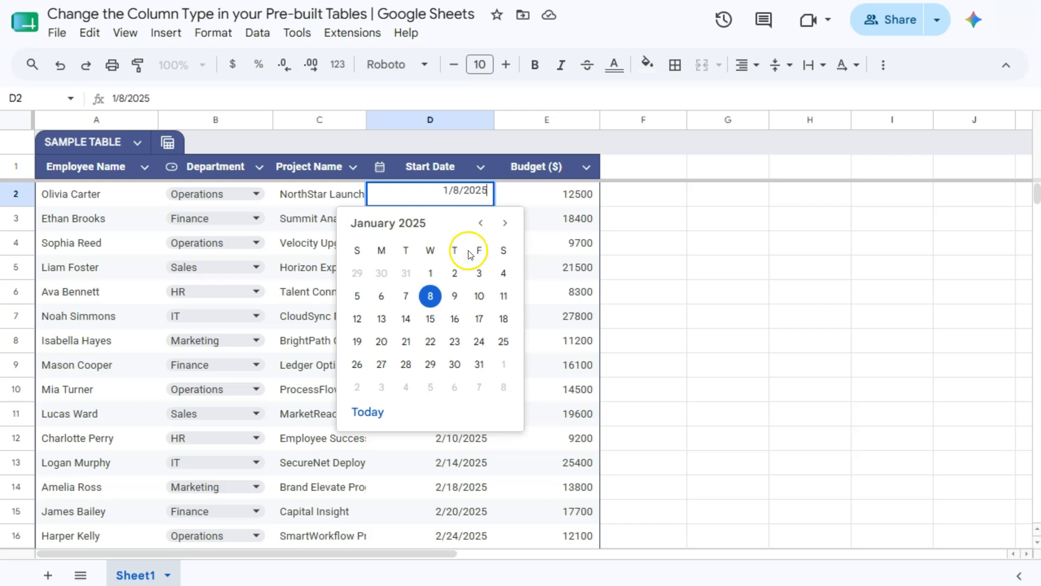
pyautogui.click(479, 296)
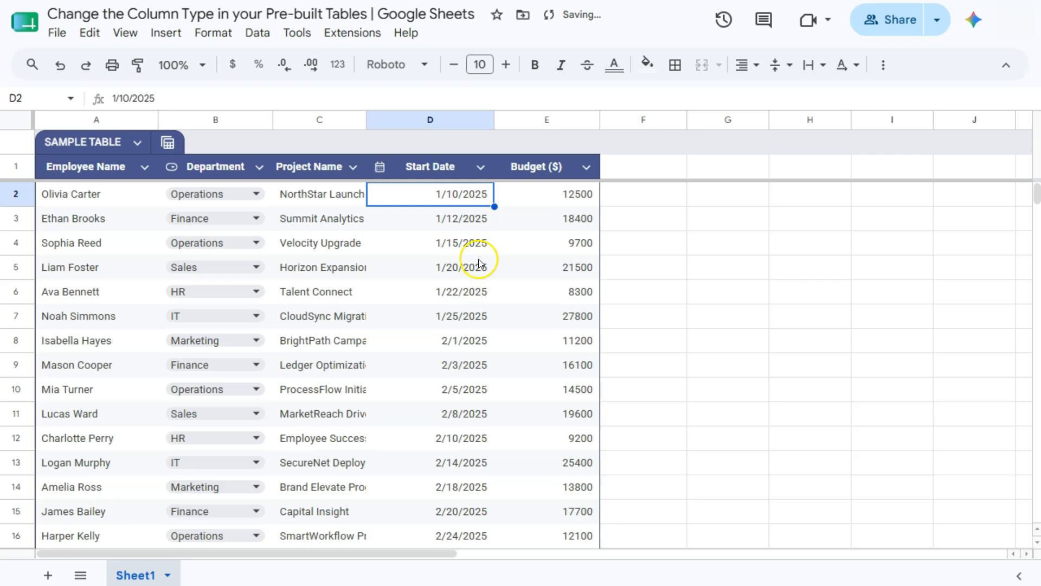
pyautogui.doubleClick(462, 215)
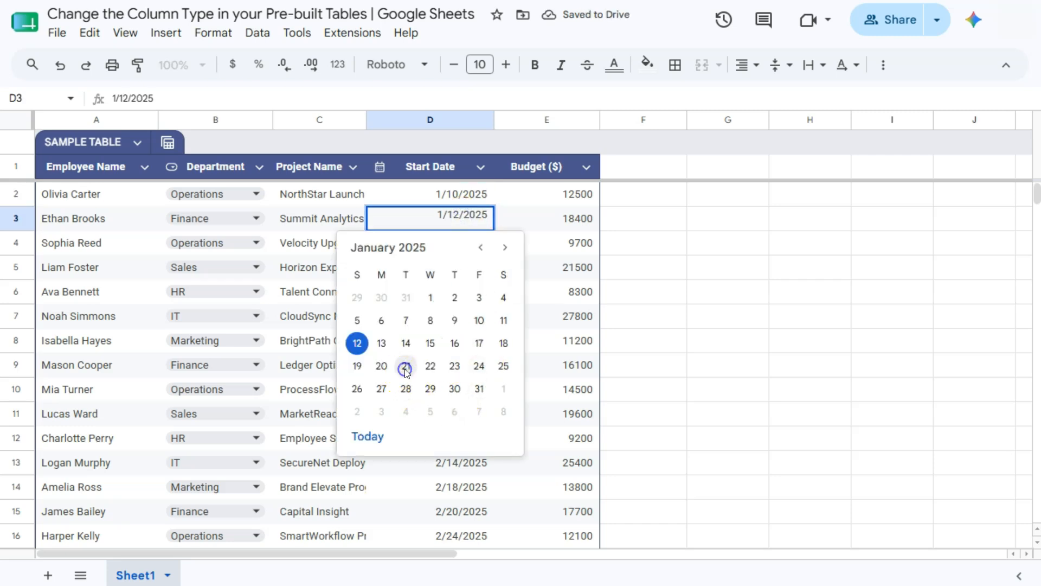
pyautogui.click(405, 367)
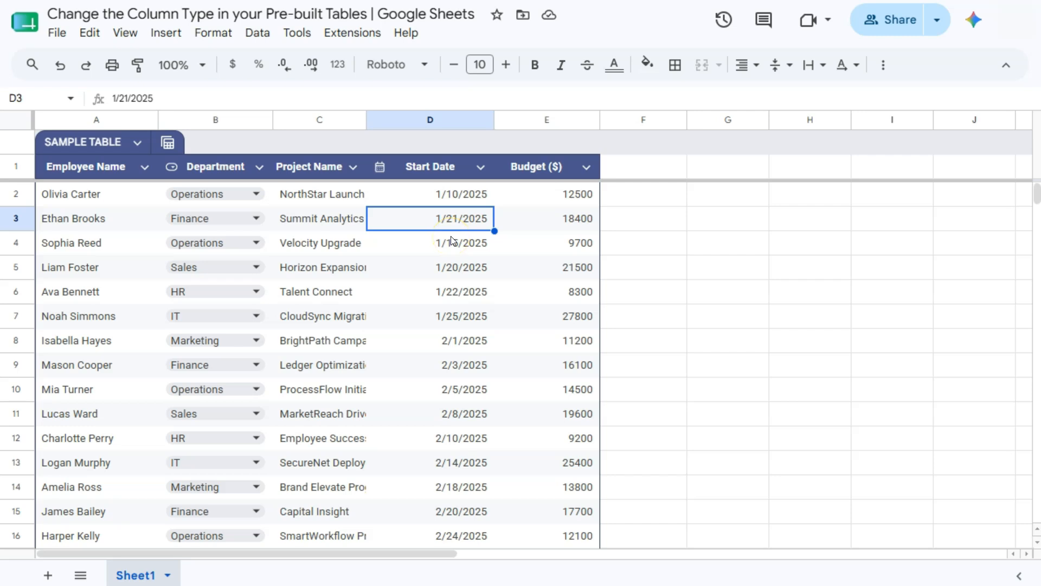
# Change the Budget ($) column's number type to Currency and deselect the column.
pyautogui.click(585, 196)
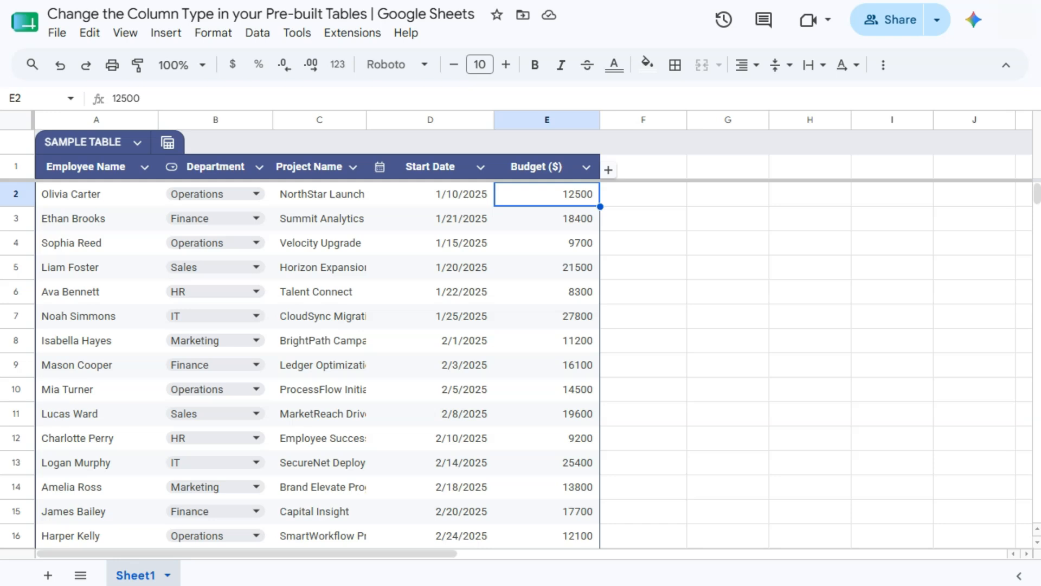
pyautogui.click(590, 169)
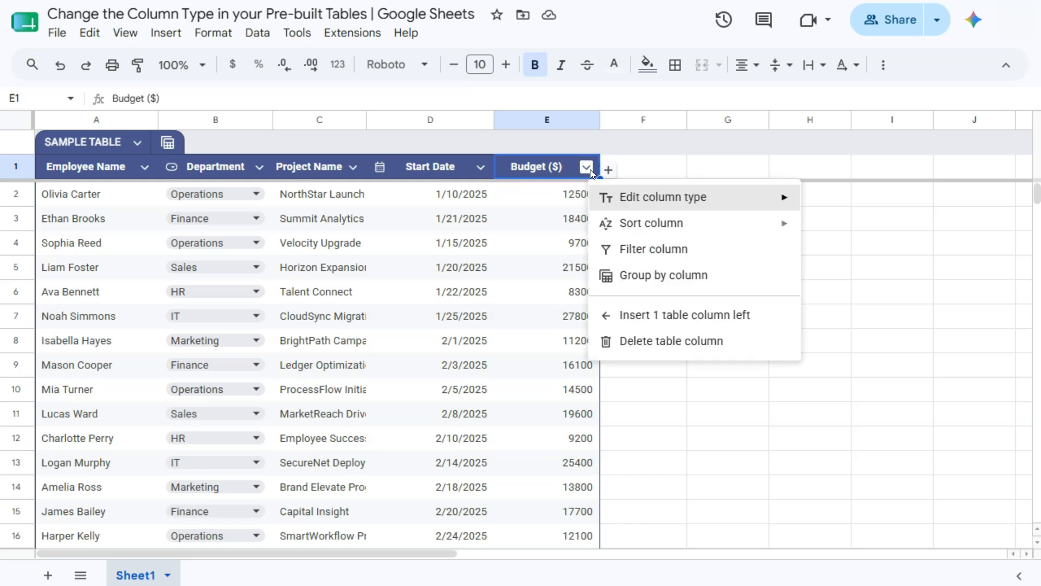
pyautogui.click(666, 203)
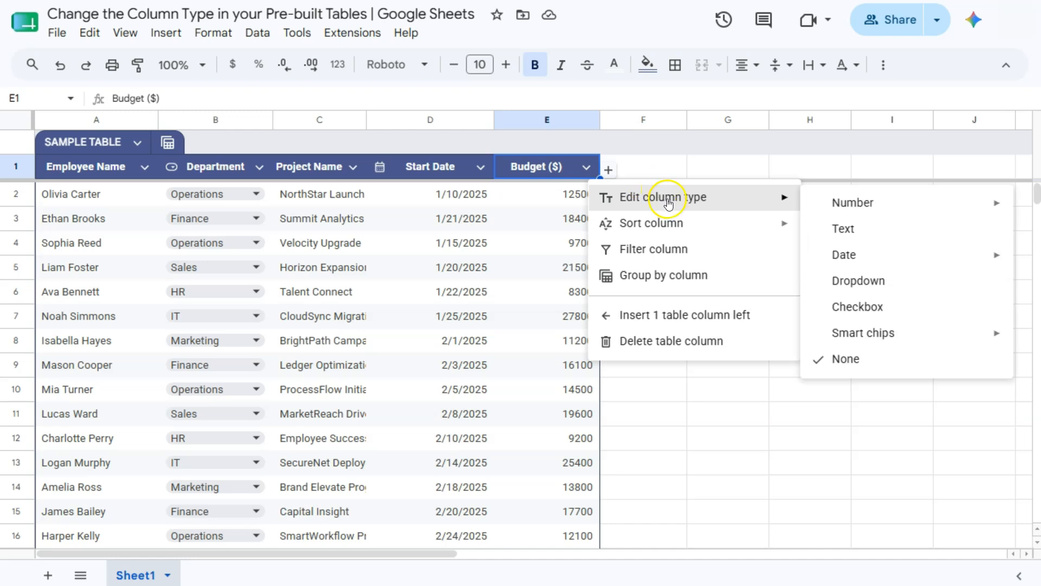
pyautogui.moveTo(902, 204)
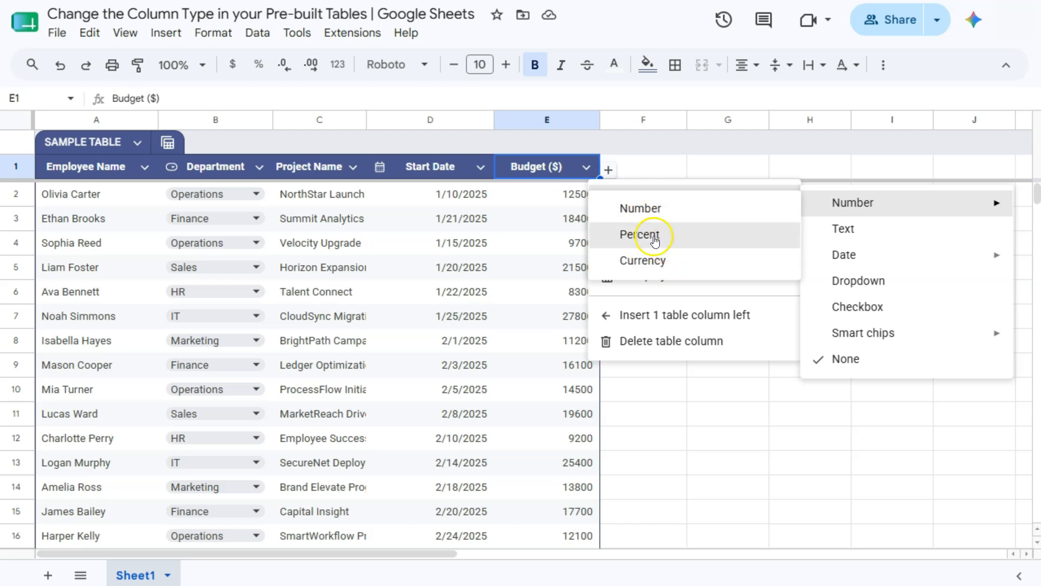
pyautogui.click(668, 267)
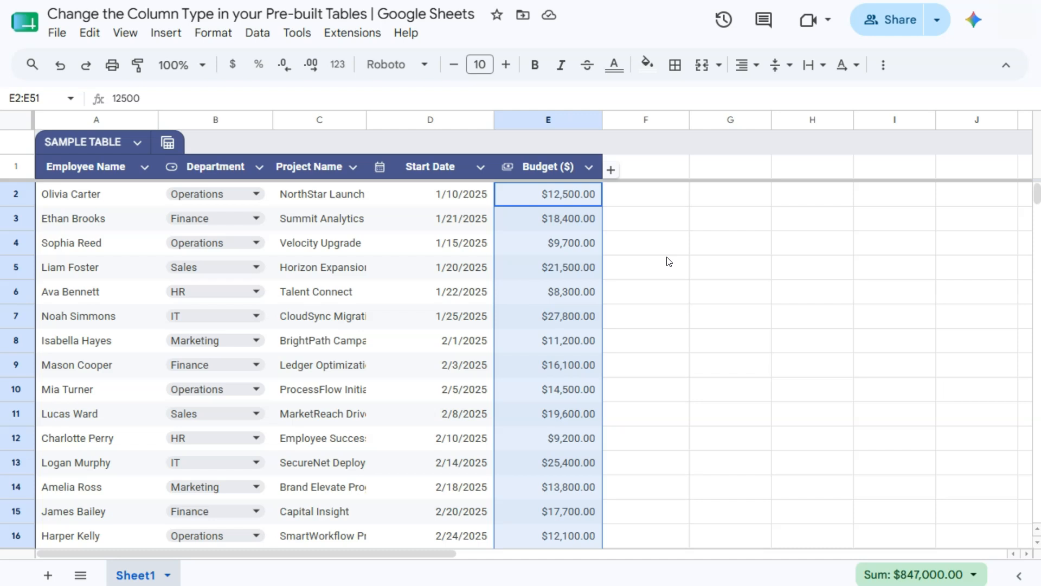
pyautogui.click(664, 192)
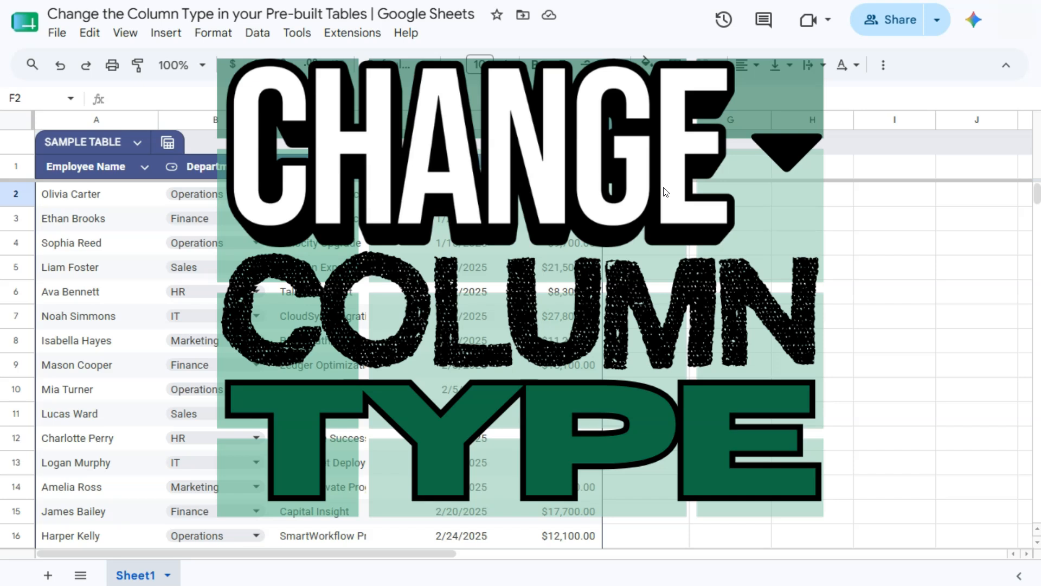
pyautogui.click(657, 201)
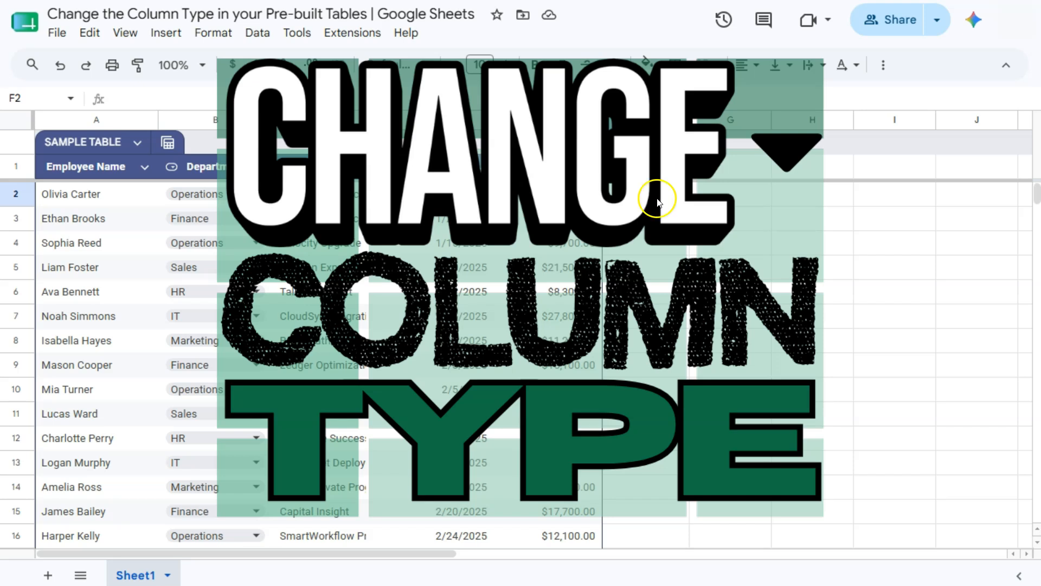